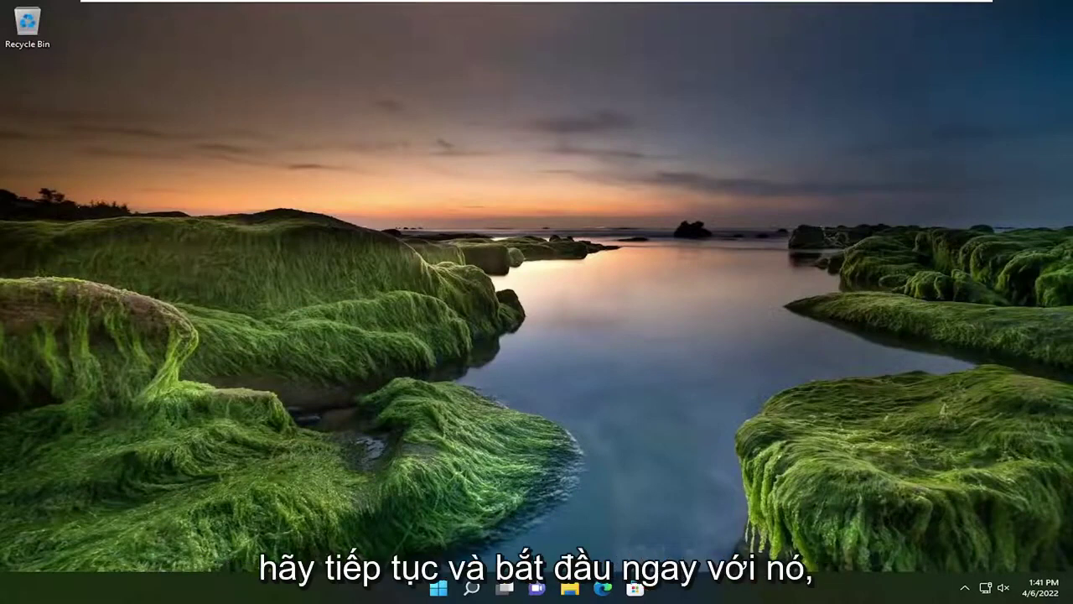
# Step: Search for 'device manager' and launch the Device Manager best match
pyautogui.click(472, 588)
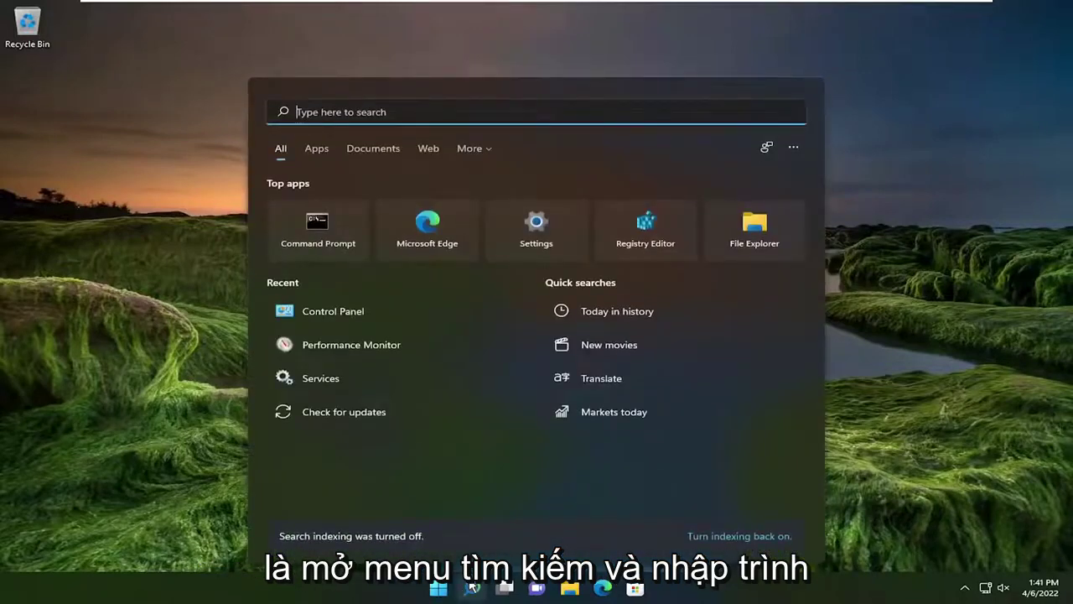
pyautogui.write('device mana')
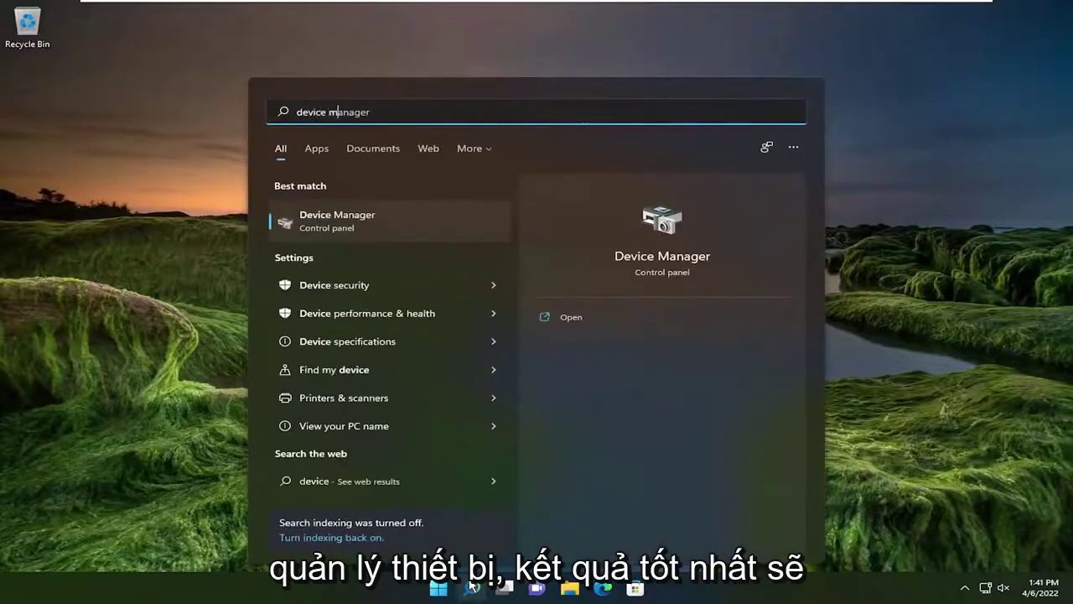
pyautogui.click(369, 236)
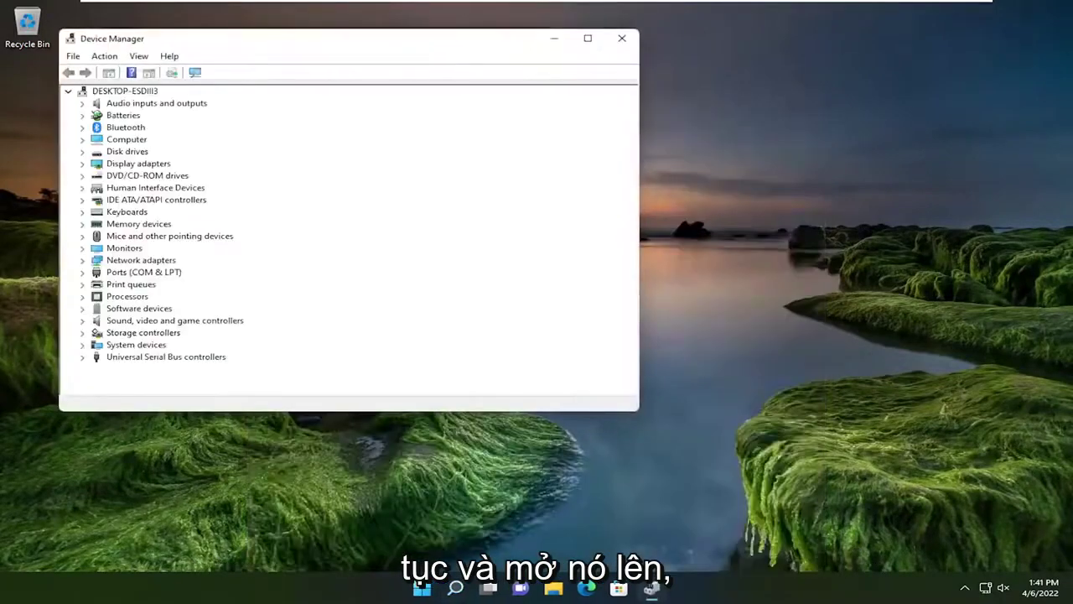
# Step: Move the Device Manager window right and expand the Universal Serial Bus controllers category
pyautogui.moveTo(421, 49); pyautogui.dragTo(639, 74)
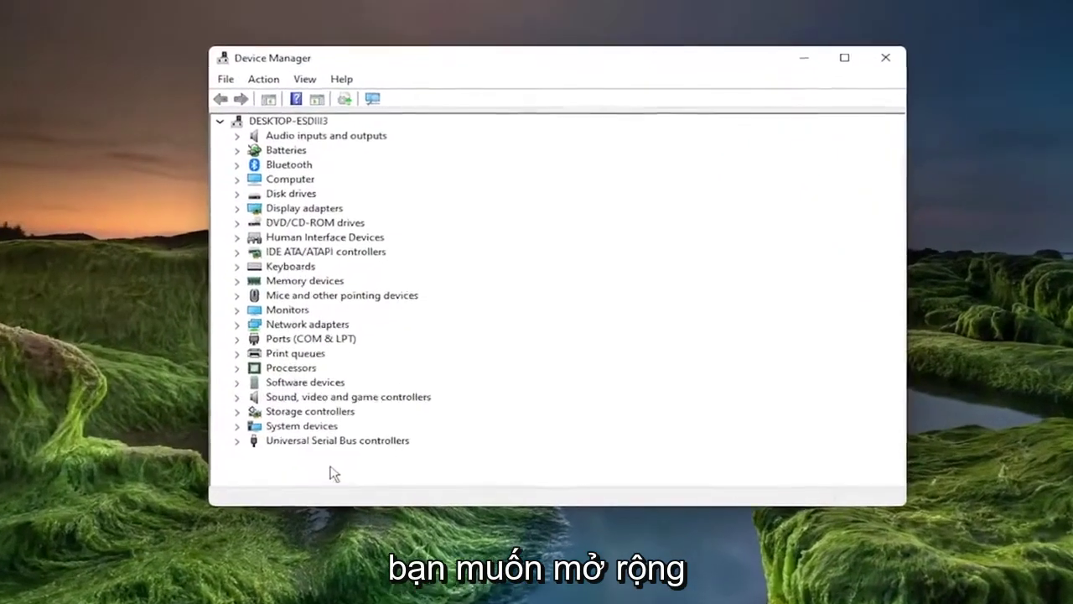
pyautogui.click(372, 383)
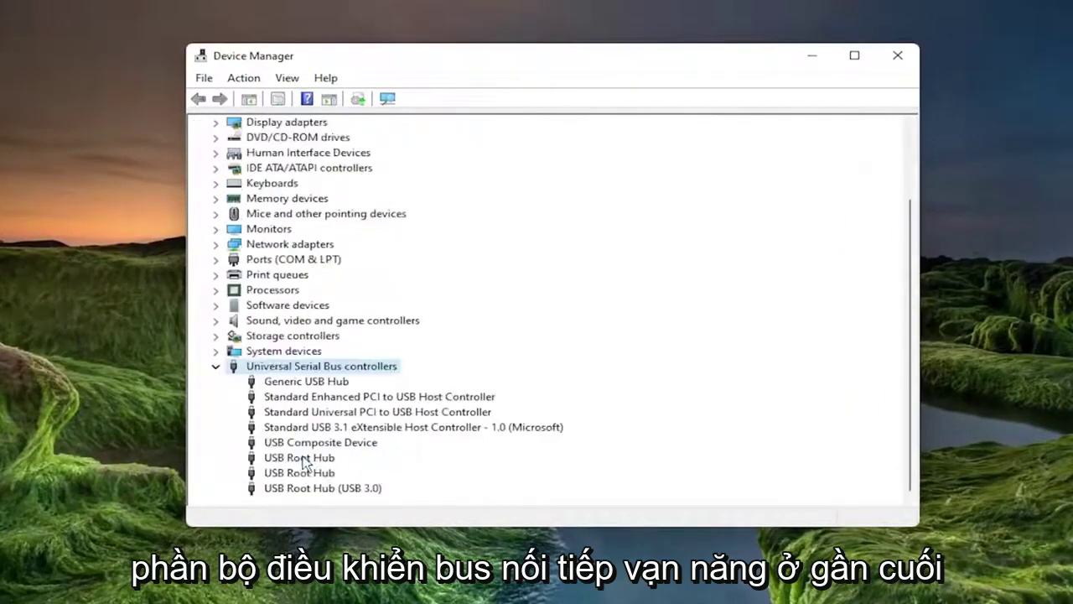
pyautogui.doubleClick(303, 460)
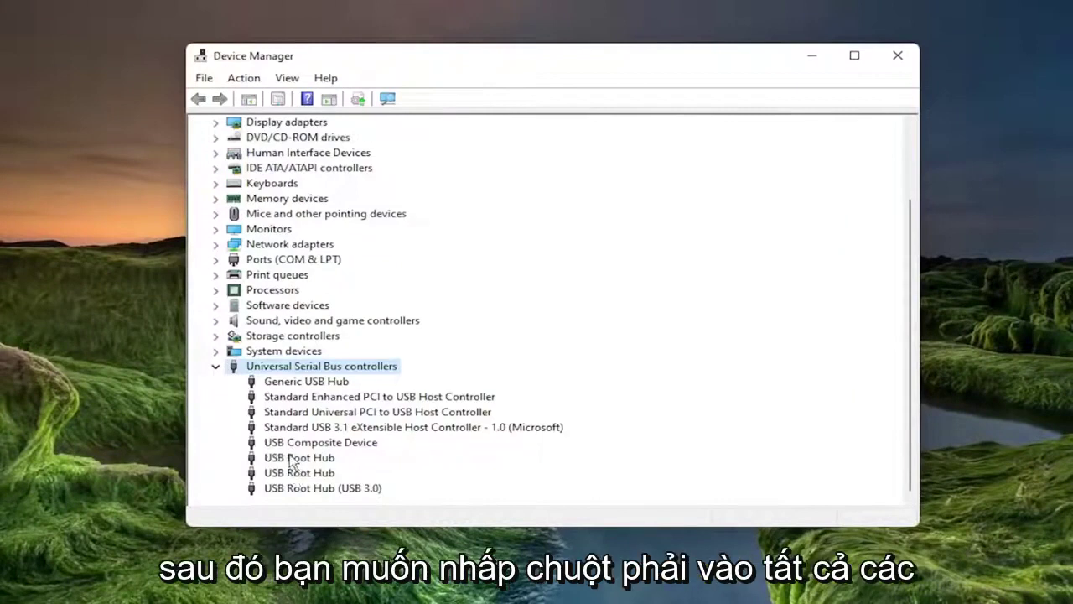
# Step: Update Generic USB Hub by choosing the Generic USB Hub driver from the computer's list
pyautogui.rightClick(291, 383)
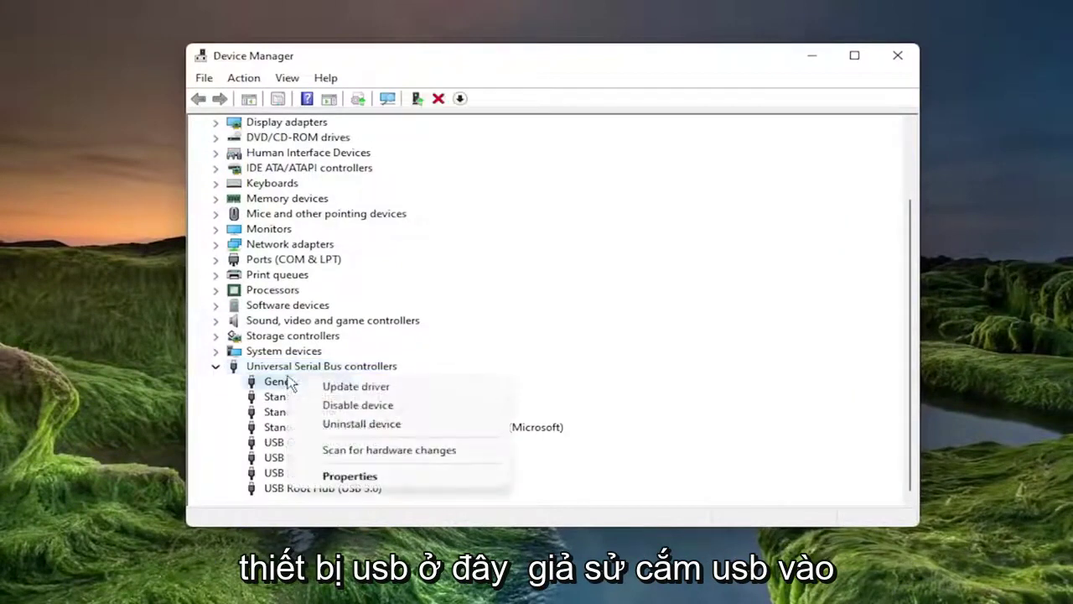
pyautogui.click(344, 388)
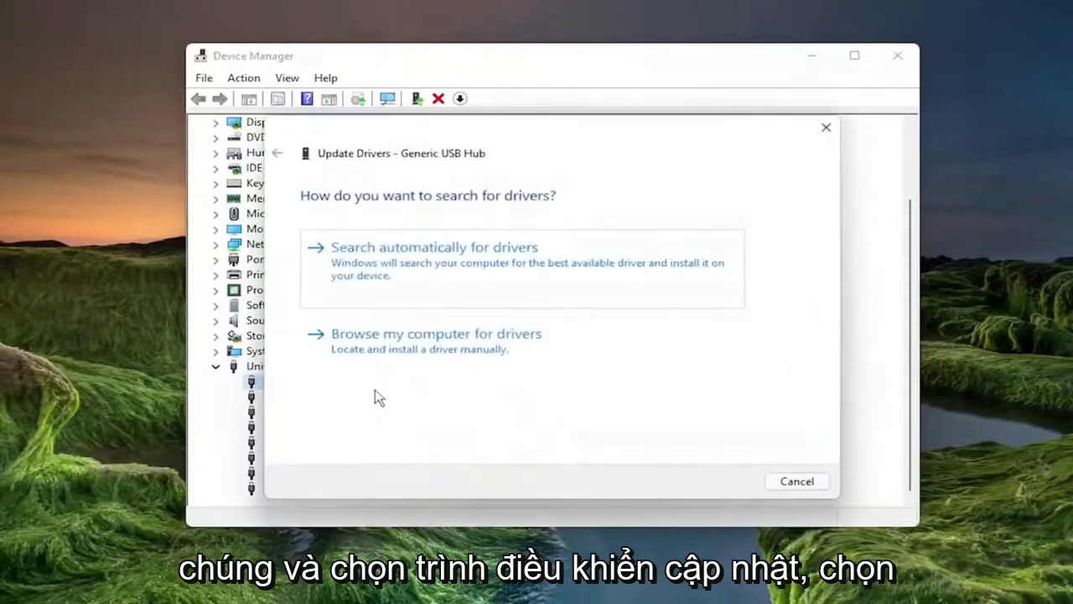
pyautogui.click(412, 345)
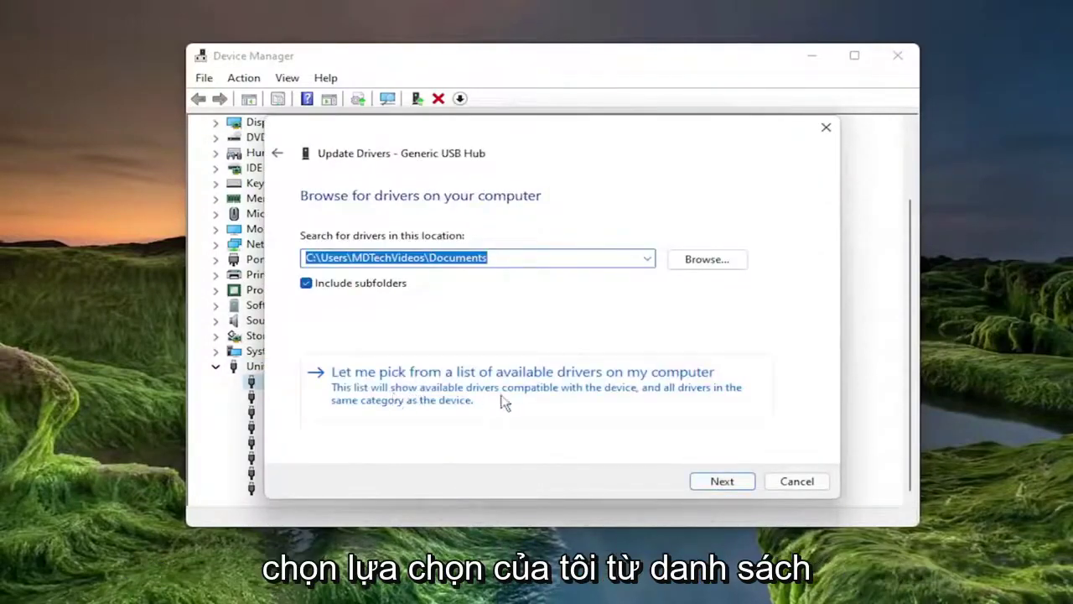
pyautogui.click(541, 400)
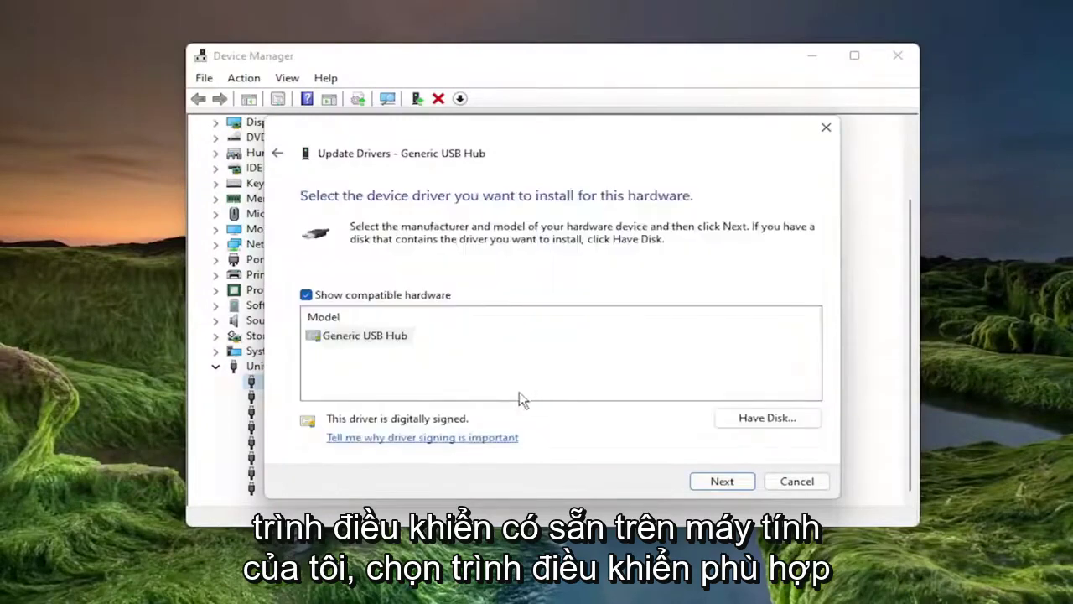
pyautogui.click(374, 339)
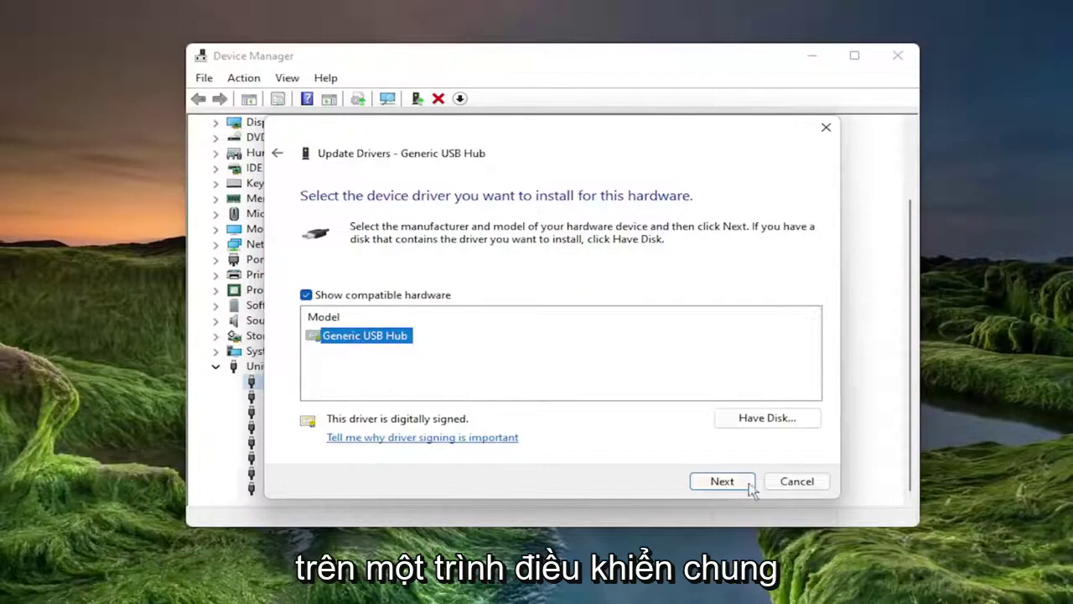
pyautogui.click(724, 483)
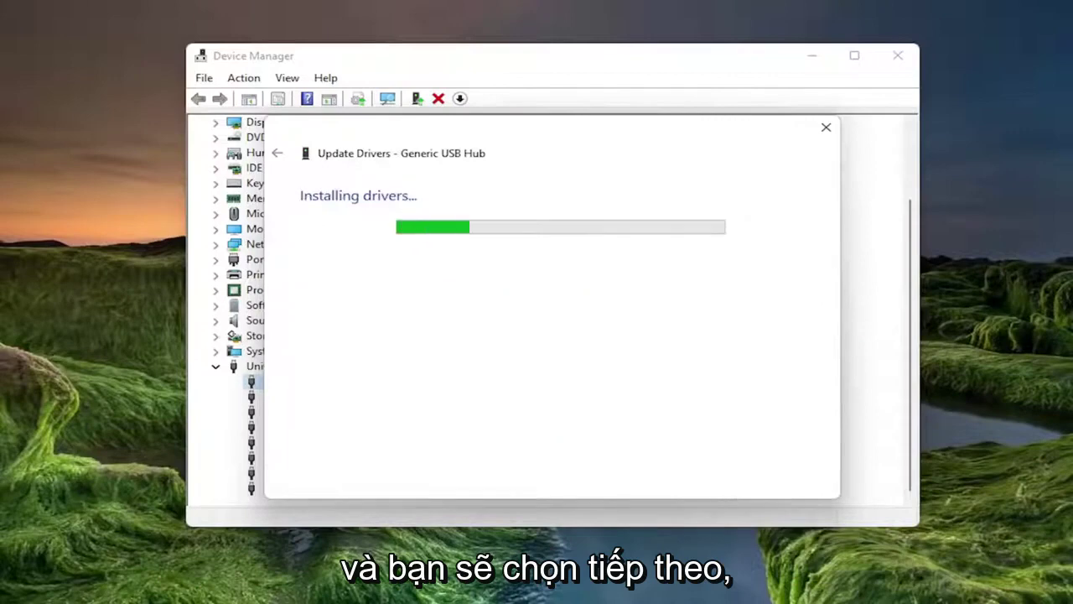
pyautogui.click(798, 482)
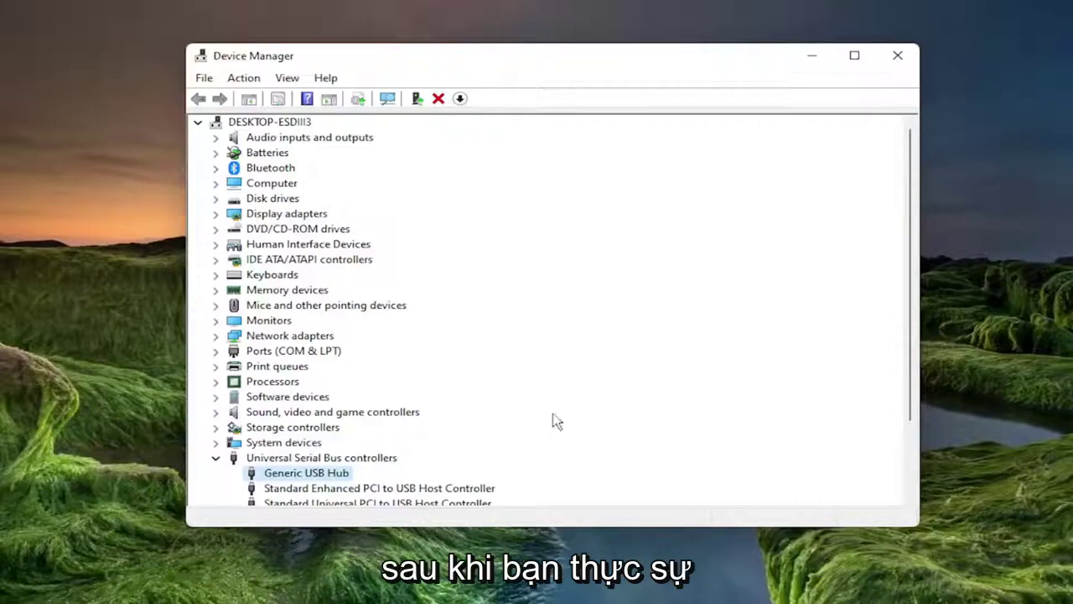
# Step: Scroll down to review the eight USB controller entries through USB Root Hub (USB 3.0)
pyautogui.scroll(-2, 290, 453)
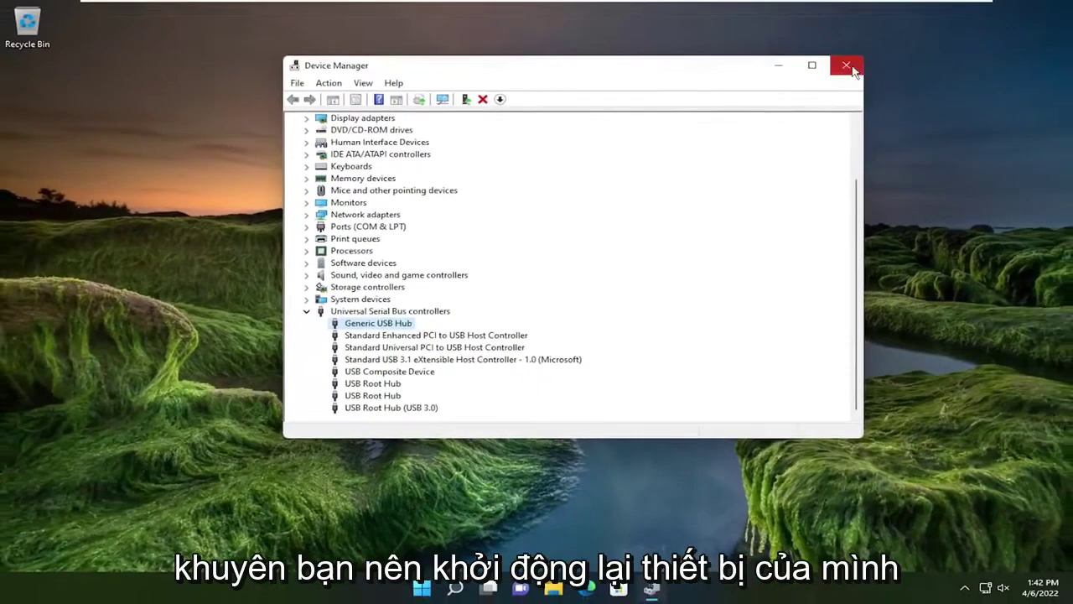
pyautogui.click(897, 56)
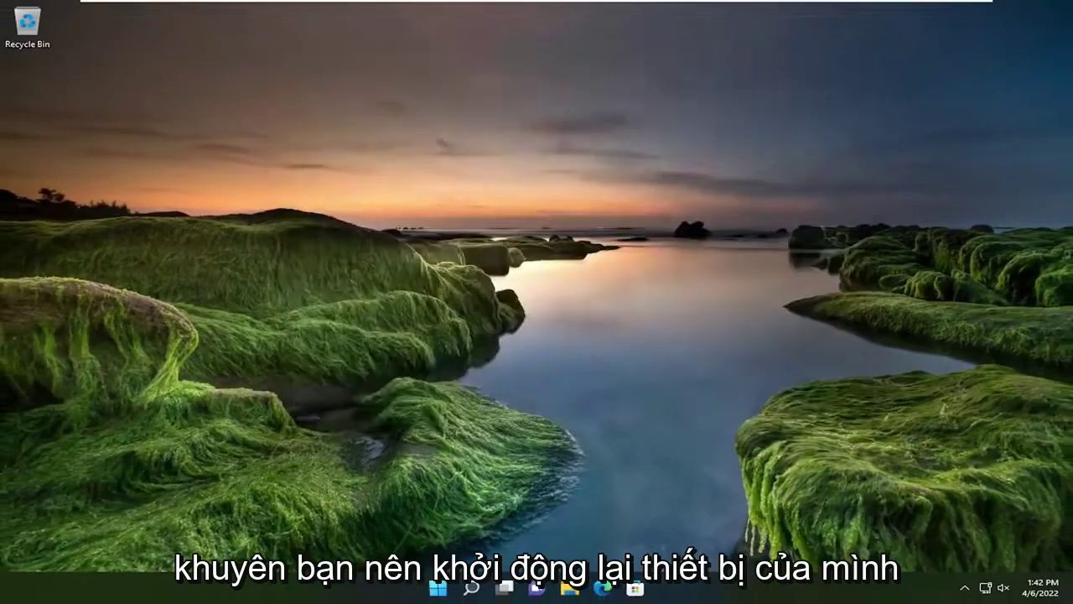
pyautogui.rightClick(433, 596)
pyautogui.moveTo(461, 534)
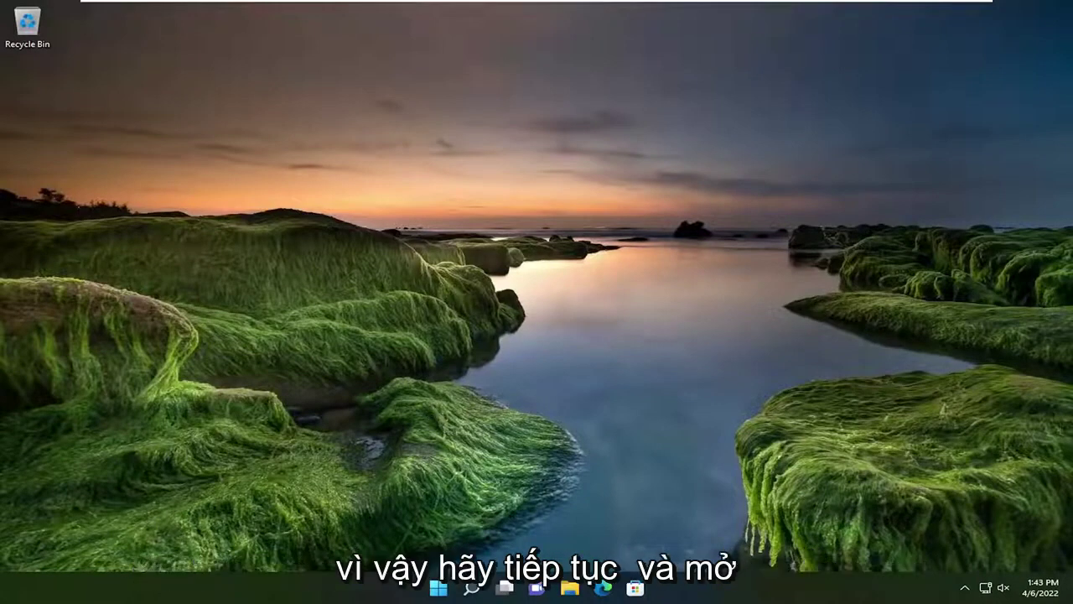
# Step: Search 'cmd' and run Command Prompt as administrator, approving the permission prompt
pyautogui.click(472, 589)
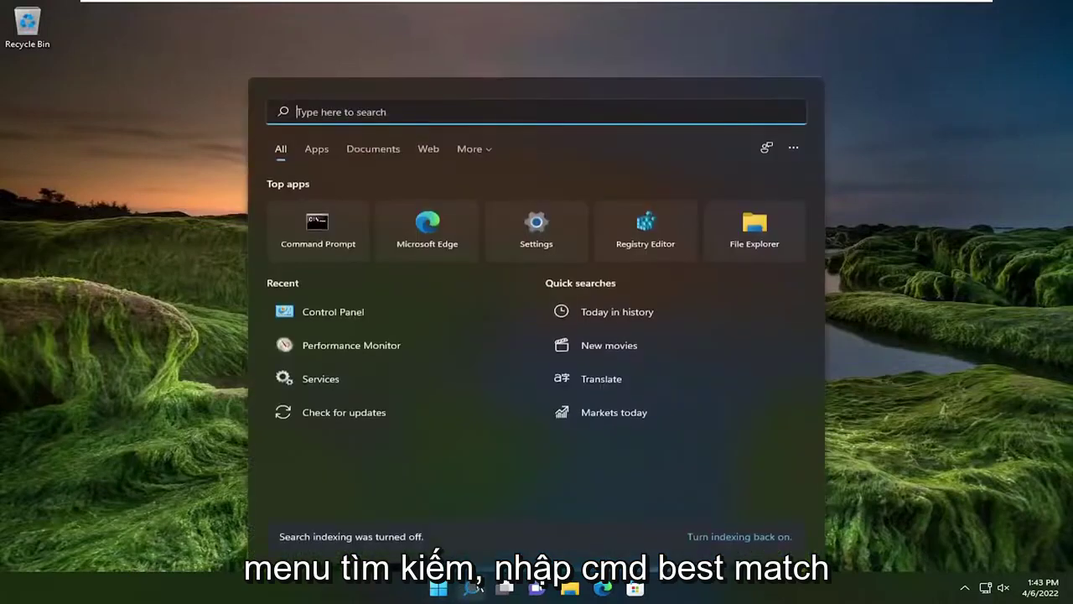
pyautogui.write('cmd')
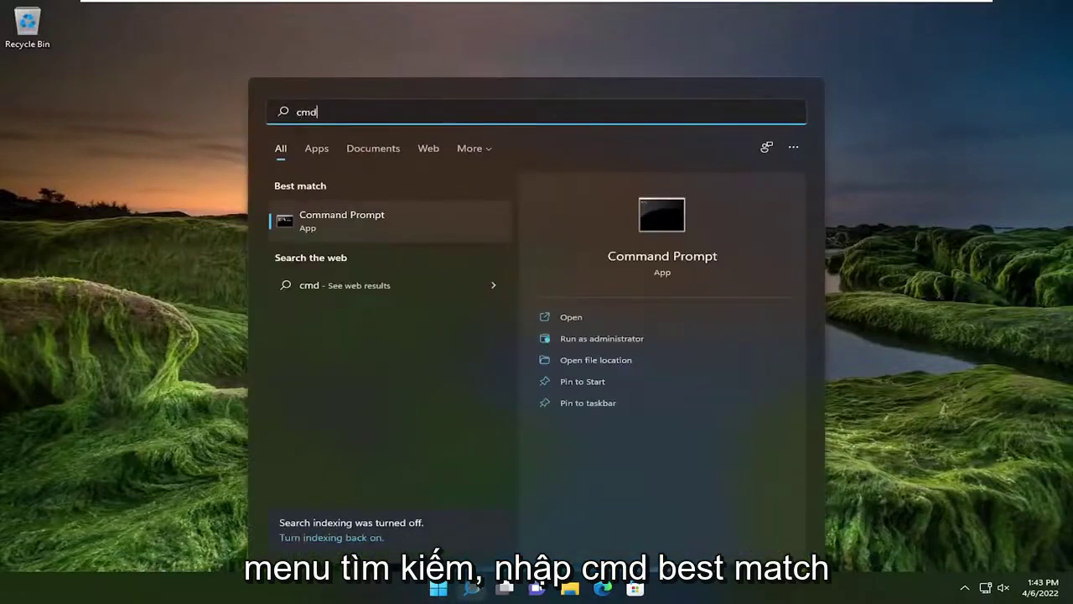
pyautogui.rightClick(352, 219)
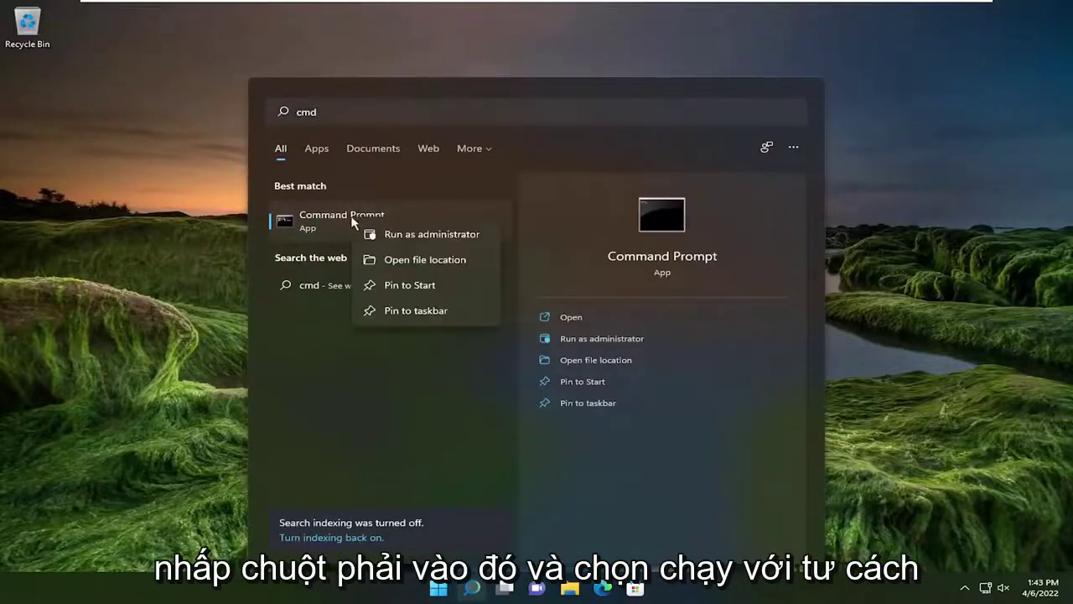
pyautogui.click(429, 236)
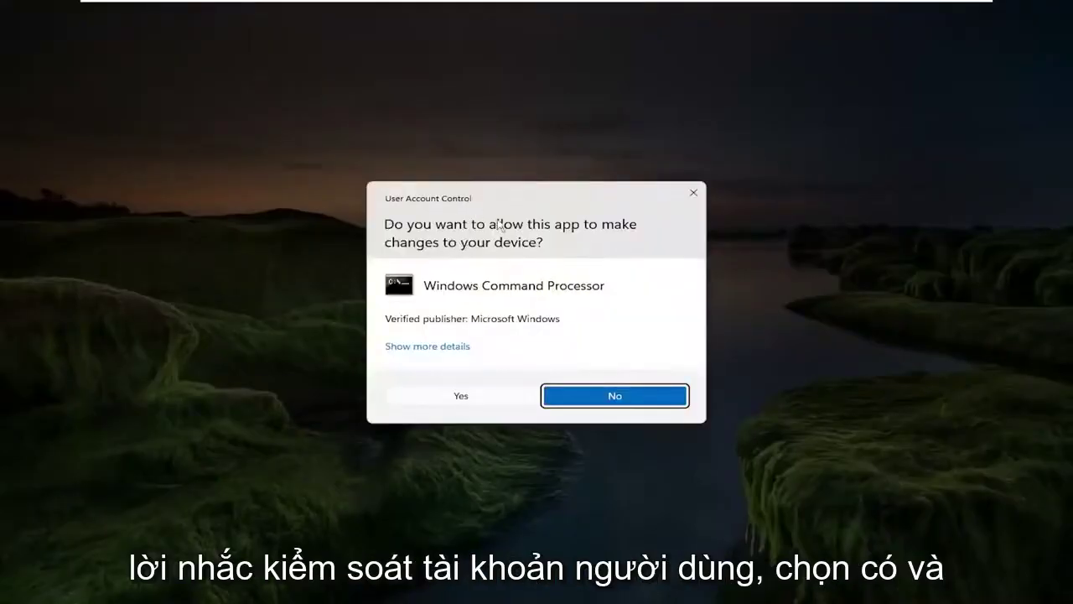
pyautogui.click(453, 396)
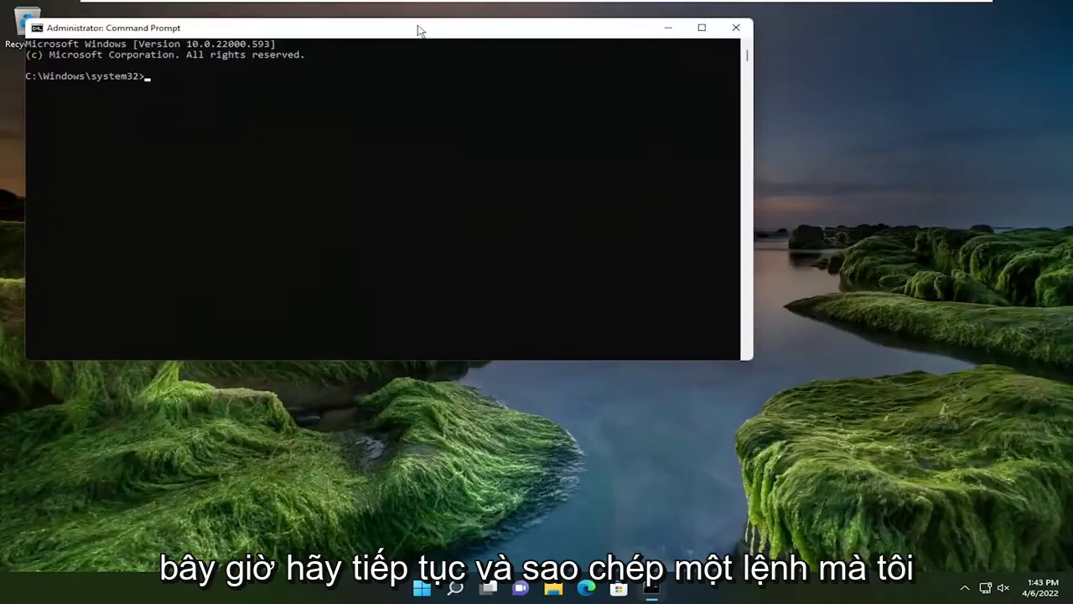
# Step: Reposition the Command Prompt window and bring up its title-bar menu for pasting
pyautogui.moveTo(417, 28); pyautogui.dragTo(564, 118)
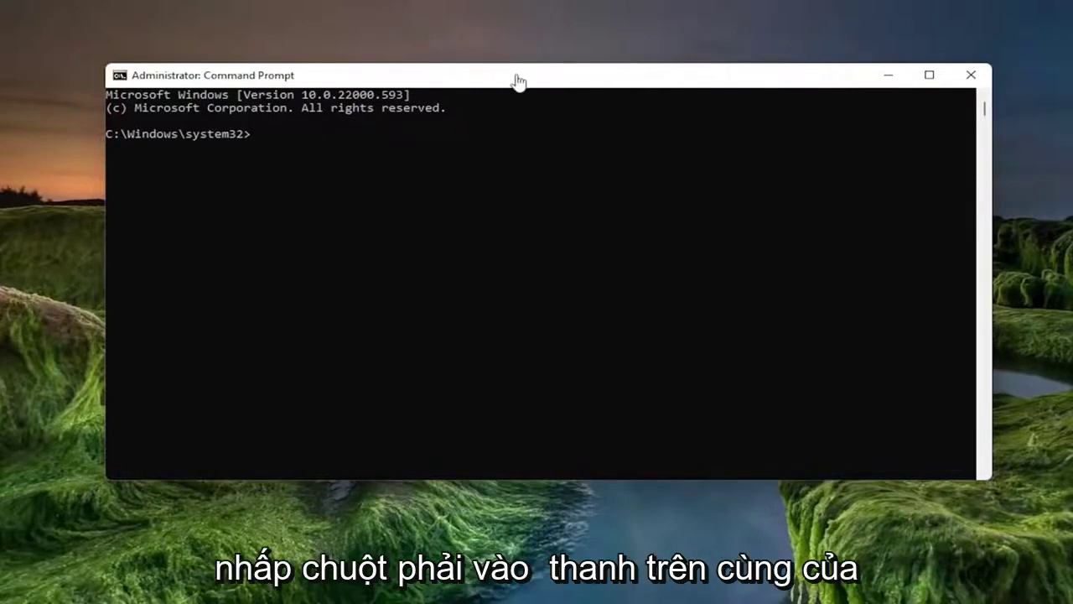
pyautogui.rightClick(562, 80)
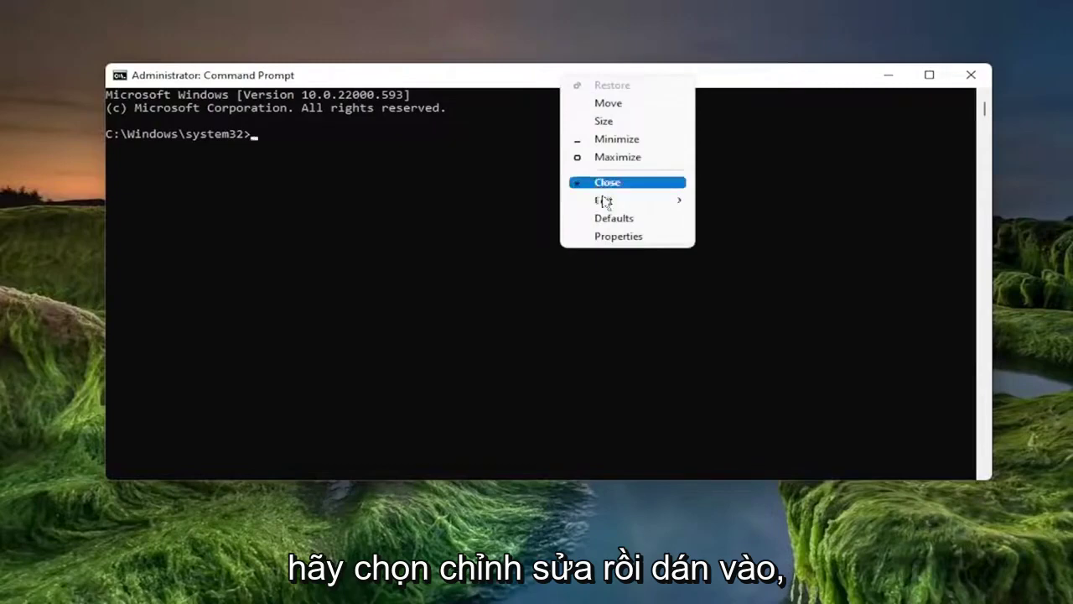
# Step: Run the pasted msdt command, close Command Prompt, and scan with automatic repairs applied
pyautogui.moveTo(605, 201)
pyautogui.click(737, 237)
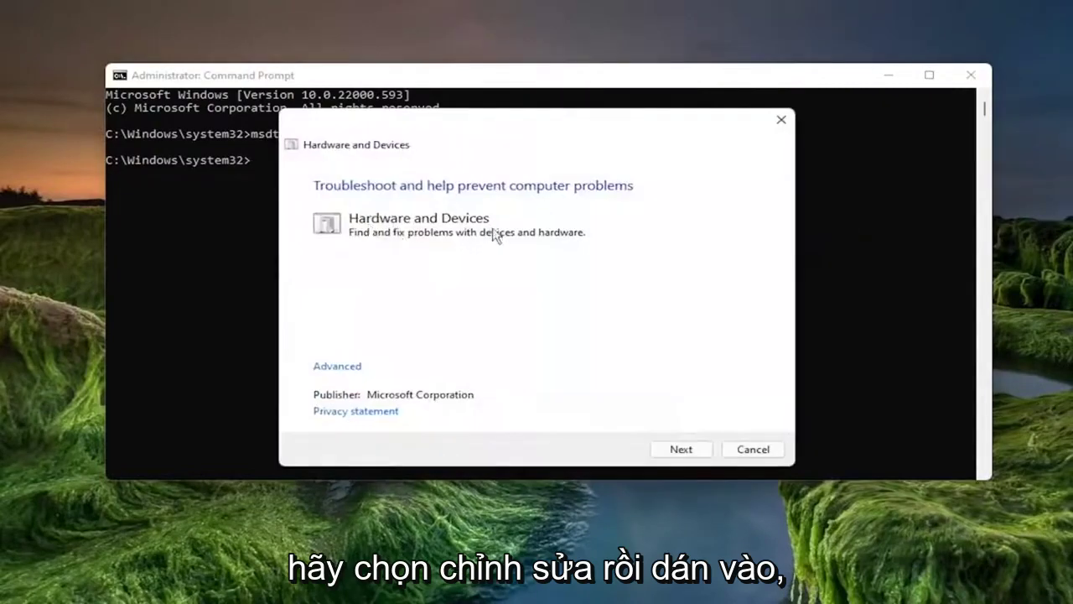
pyautogui.click(971, 75)
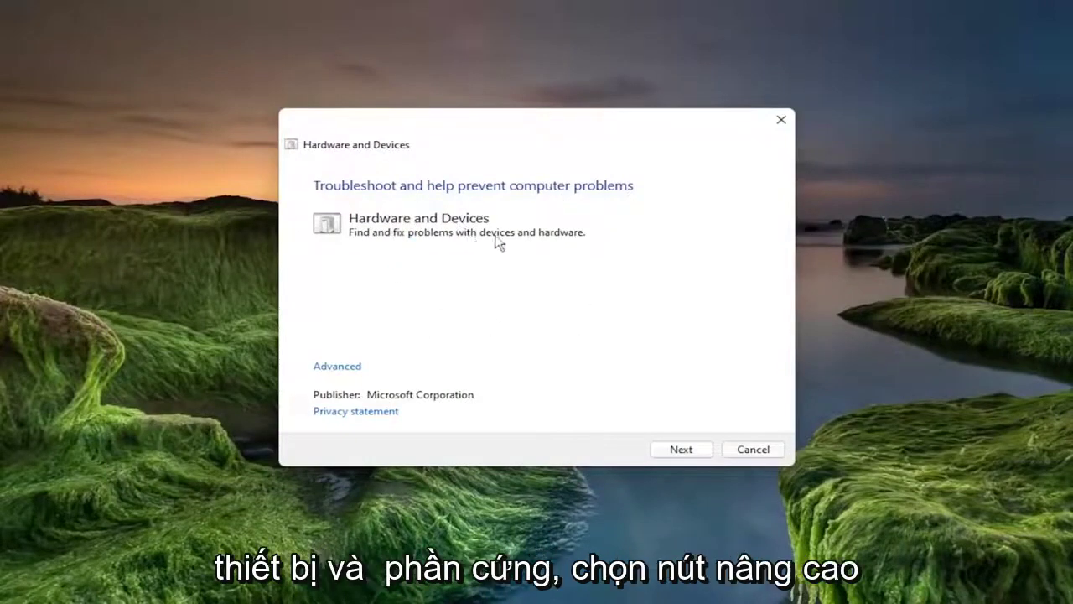
pyautogui.click(339, 367)
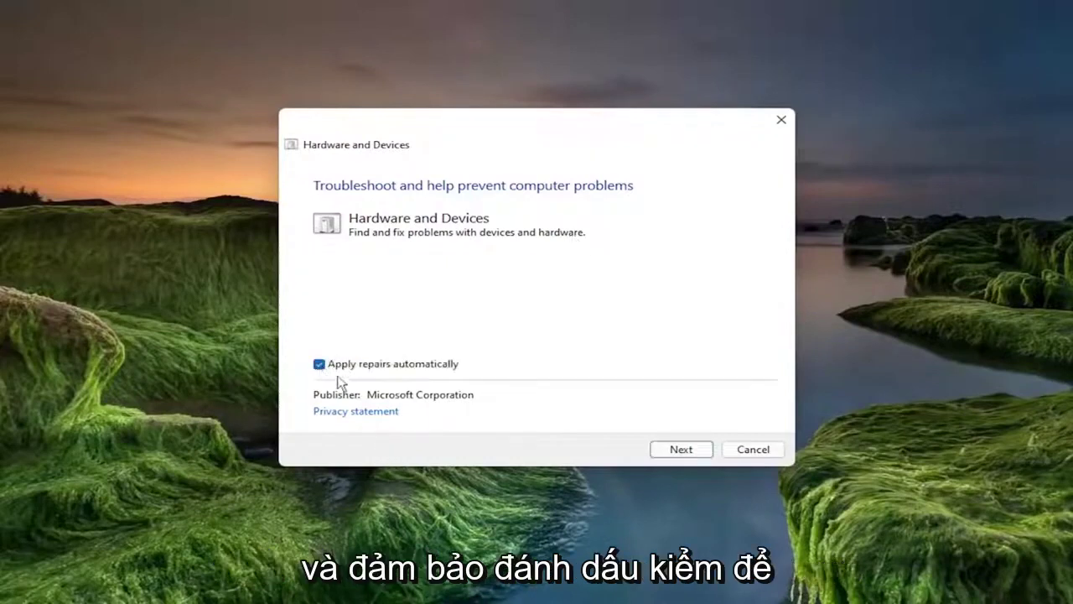
pyautogui.click(692, 453)
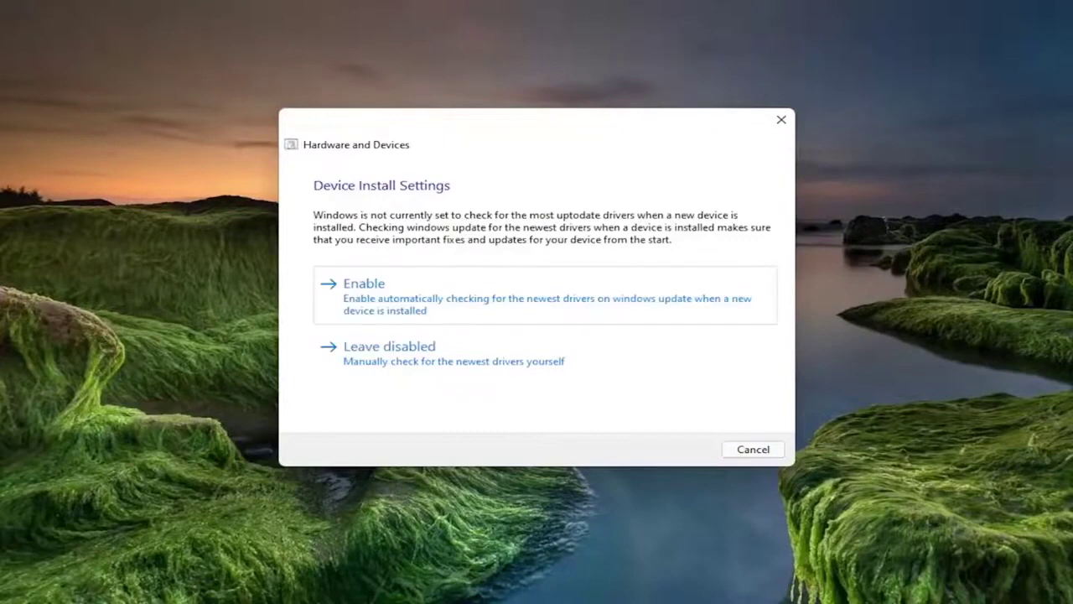
# Step: Enable automatic driver checking, close the troubleshooter, and open power plan settings via a 'power' search
pyautogui.click(367, 303)
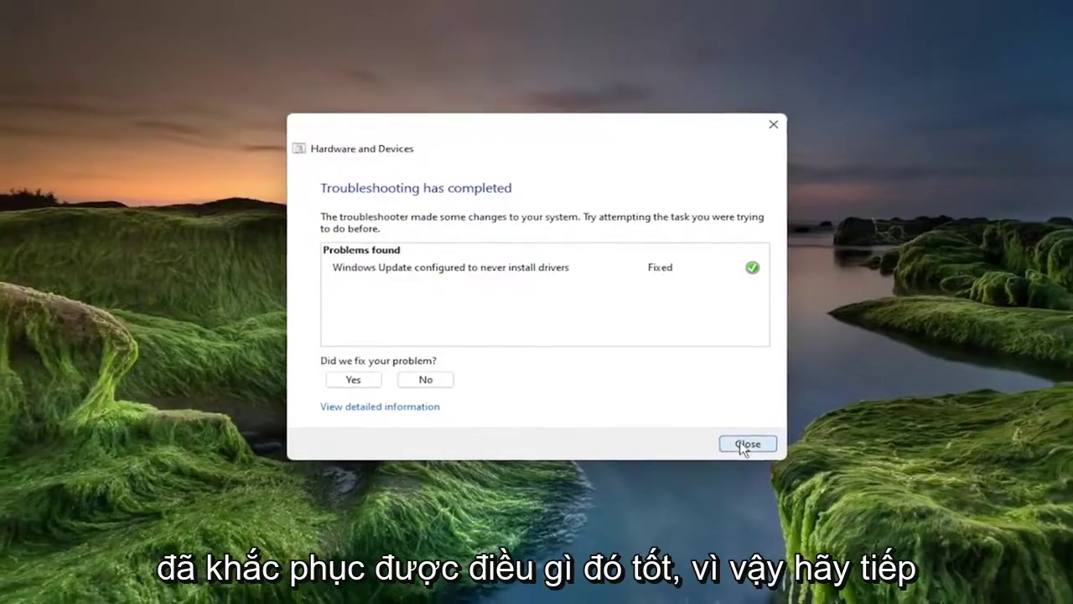
pyautogui.click(755, 450)
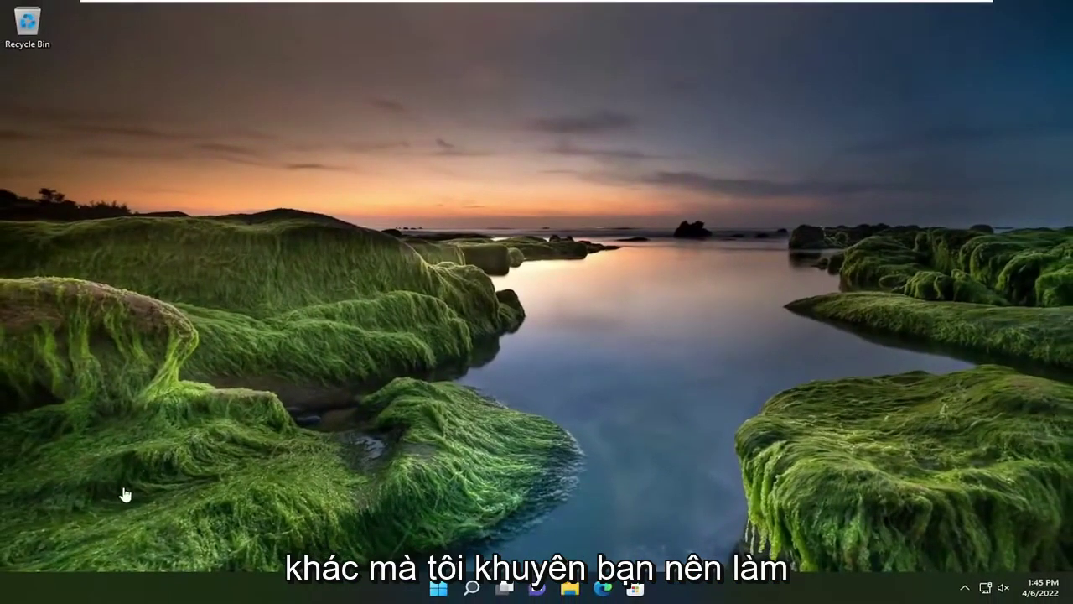
pyautogui.click(472, 588)
pyautogui.write('p')
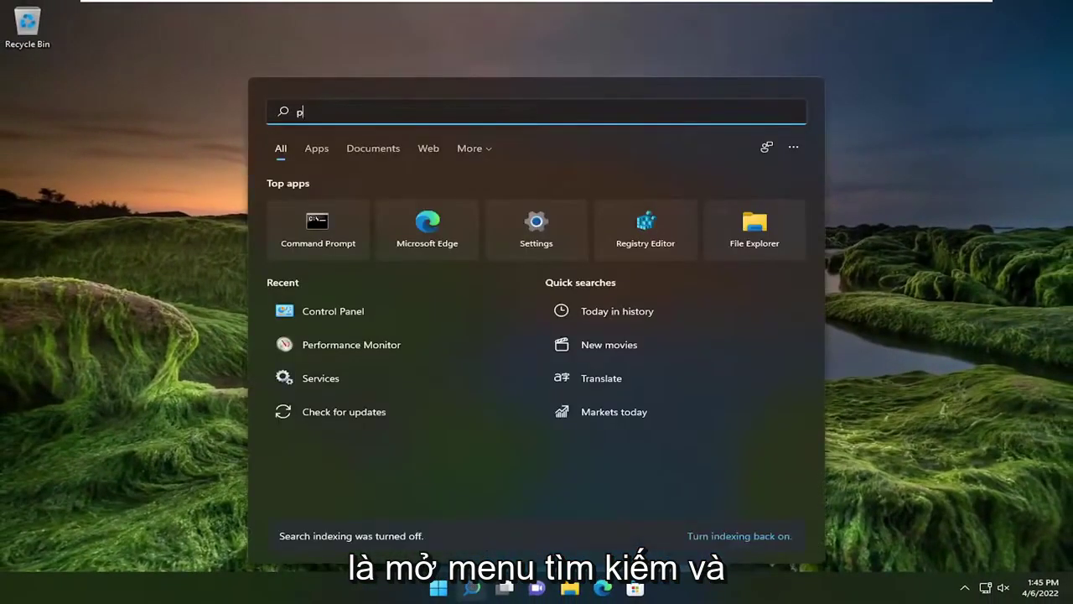
pyautogui.write('ower')
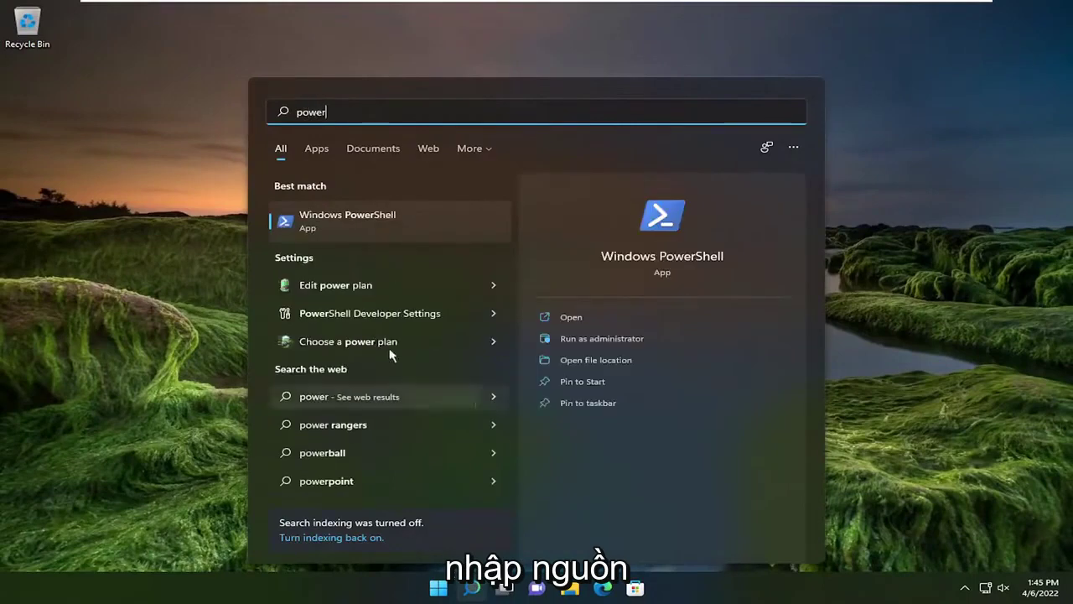
pyautogui.click(344, 287)
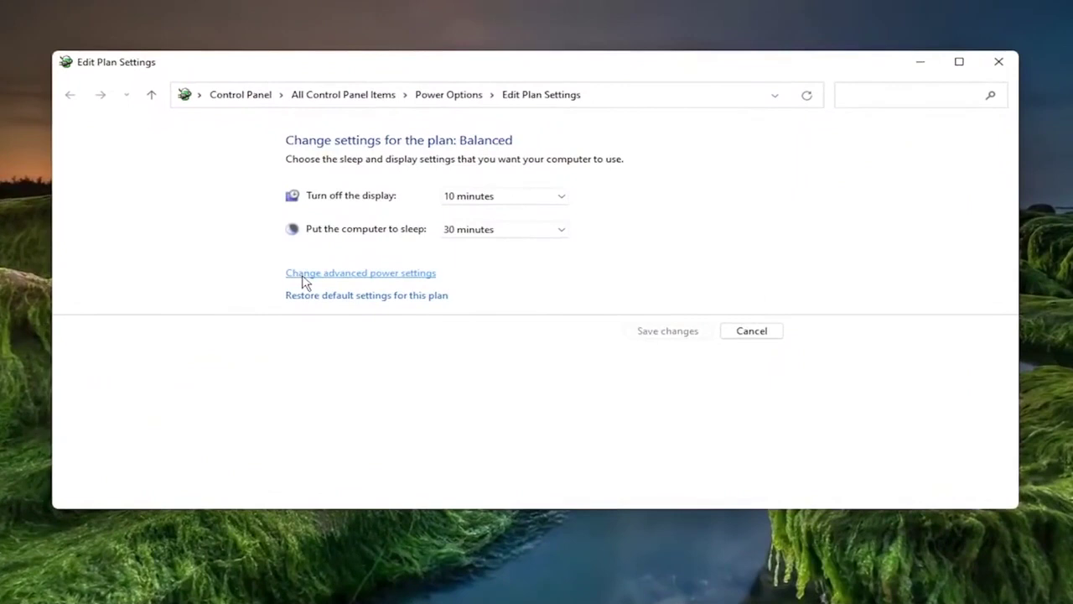
# Step: Open the Balanced plan's advanced power settings and centre the Power Options dialog
pyautogui.click(348, 279)
pyautogui.moveTo(184, 32); pyautogui.dragTo(536, 122)
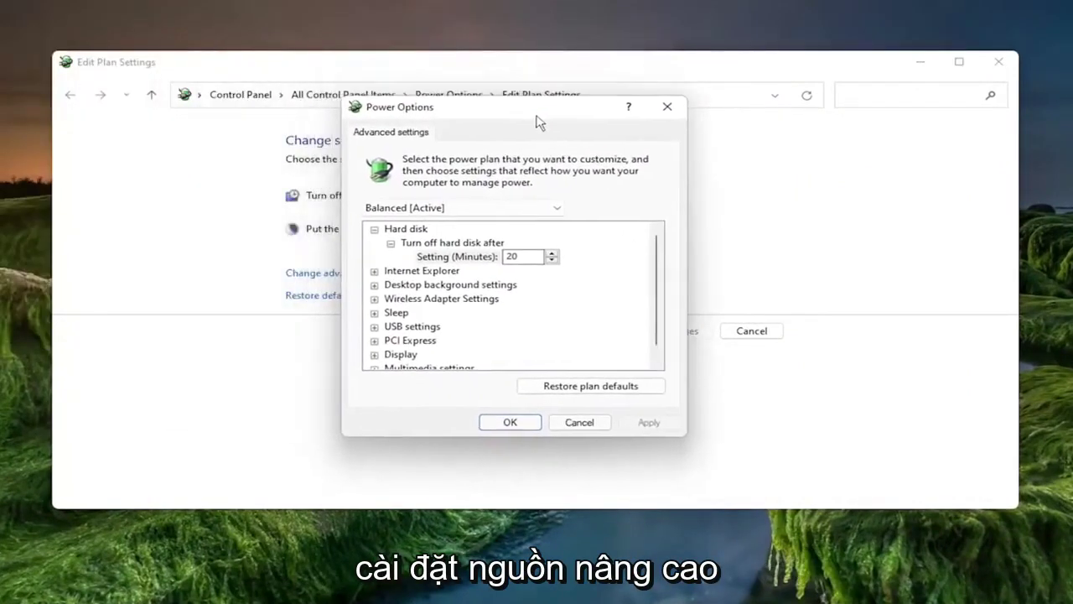
# Step: Under USB settings, set USB selective suspend to Disabled, confirm with OK, and close Edit Plan Settings
pyautogui.click(374, 327)
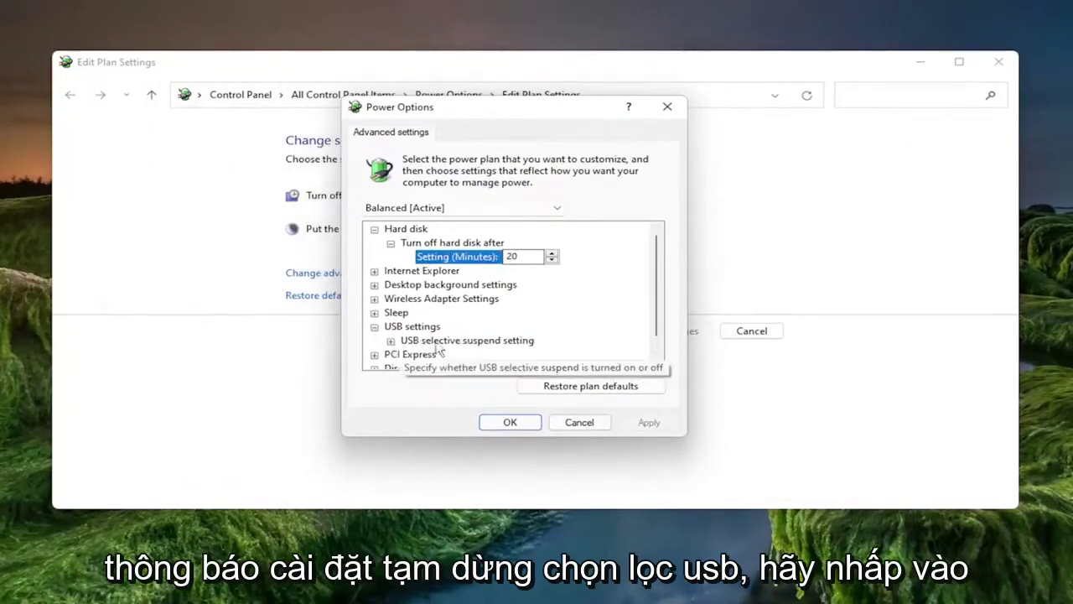
pyautogui.click(391, 341)
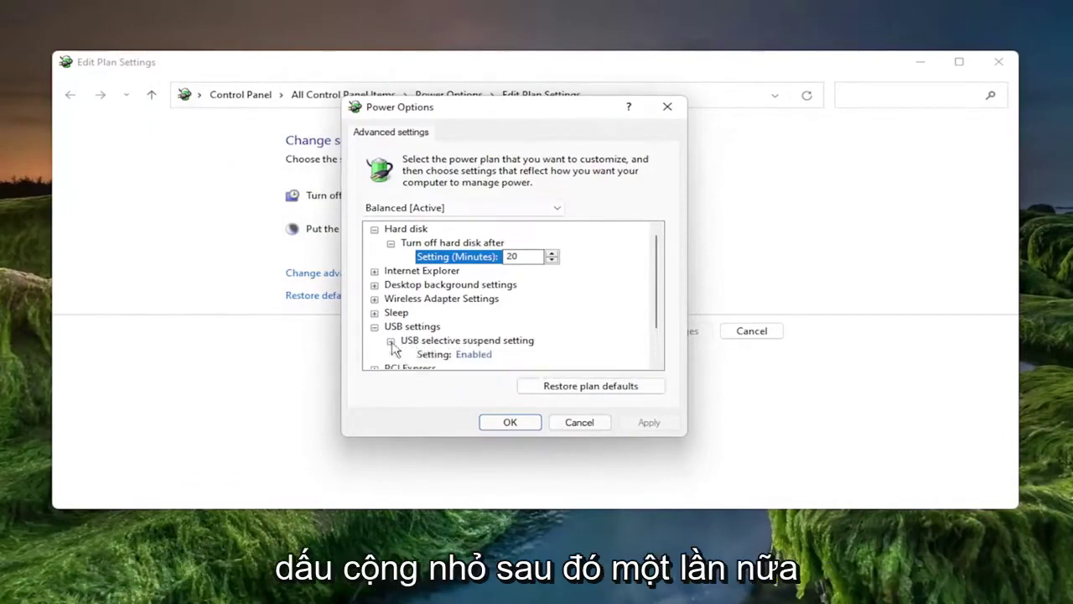
pyautogui.click(474, 355)
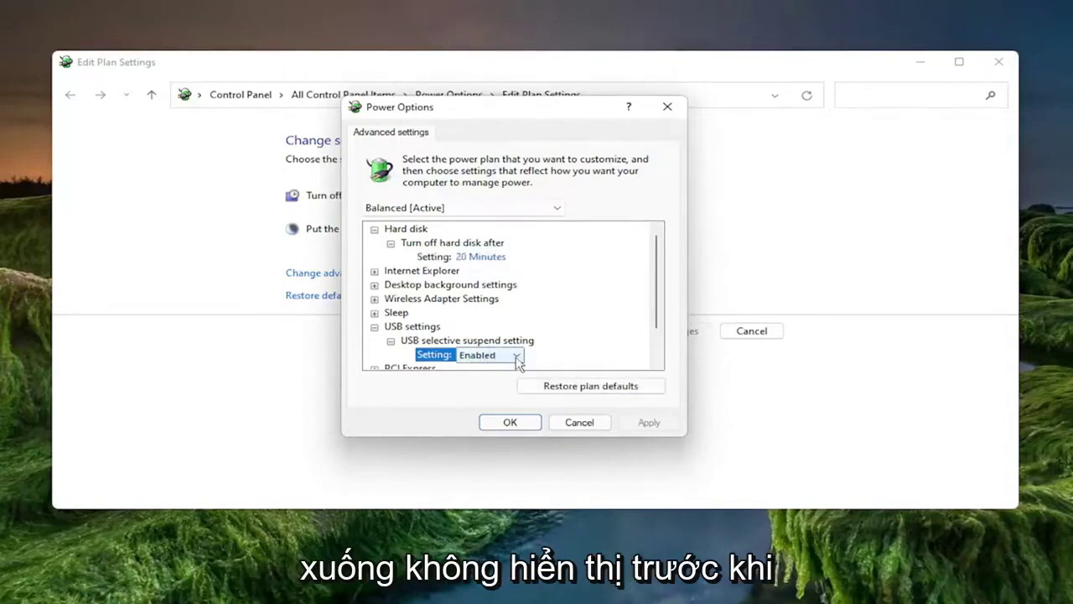
pyautogui.click(516, 355)
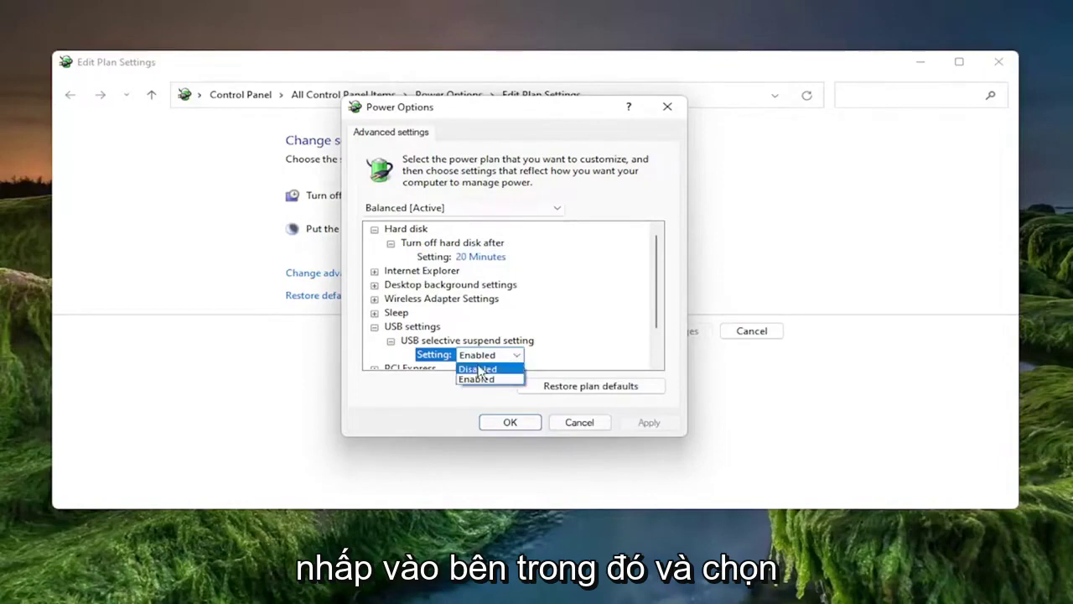
pyautogui.click(477, 369)
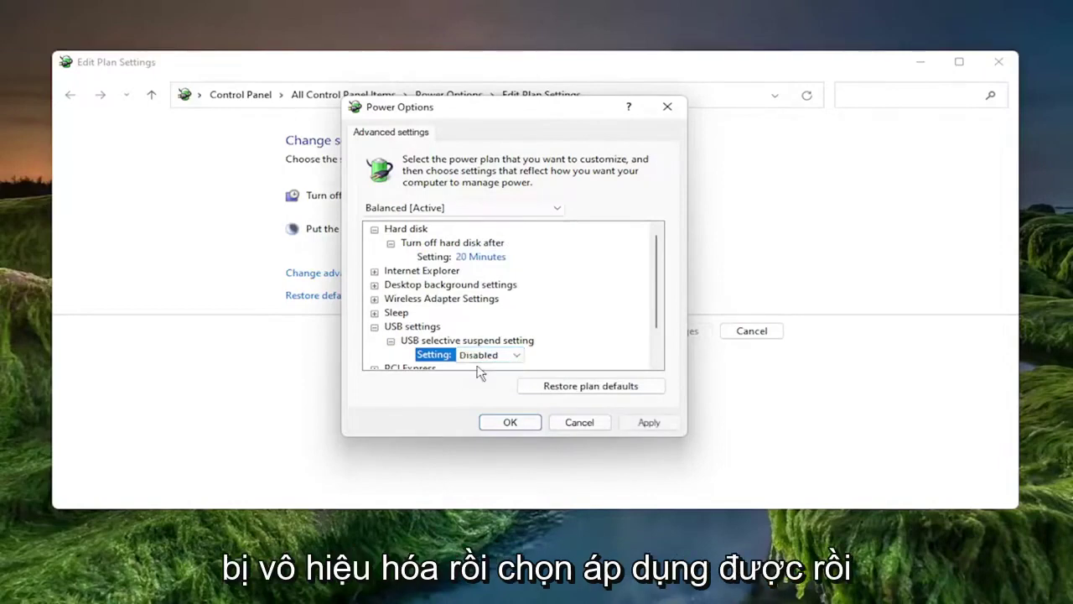
pyautogui.click(510, 423)
pyautogui.click(999, 61)
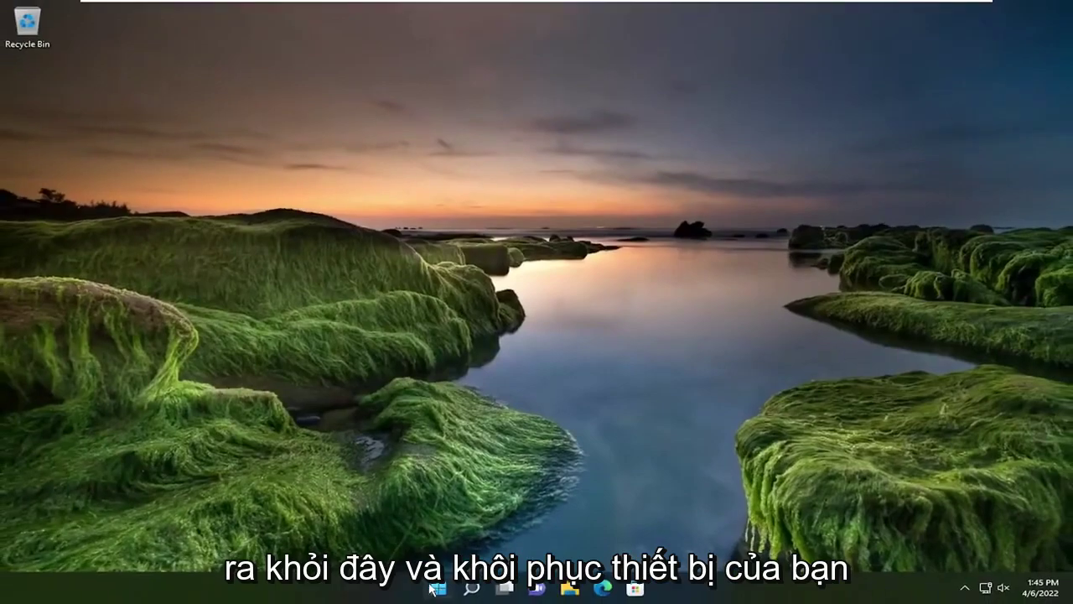
# Step: Restart the PC from the Start button's right-click menu under Shut down or sign out
pyautogui.rightClick(430, 590)
pyautogui.moveTo(432, 541)
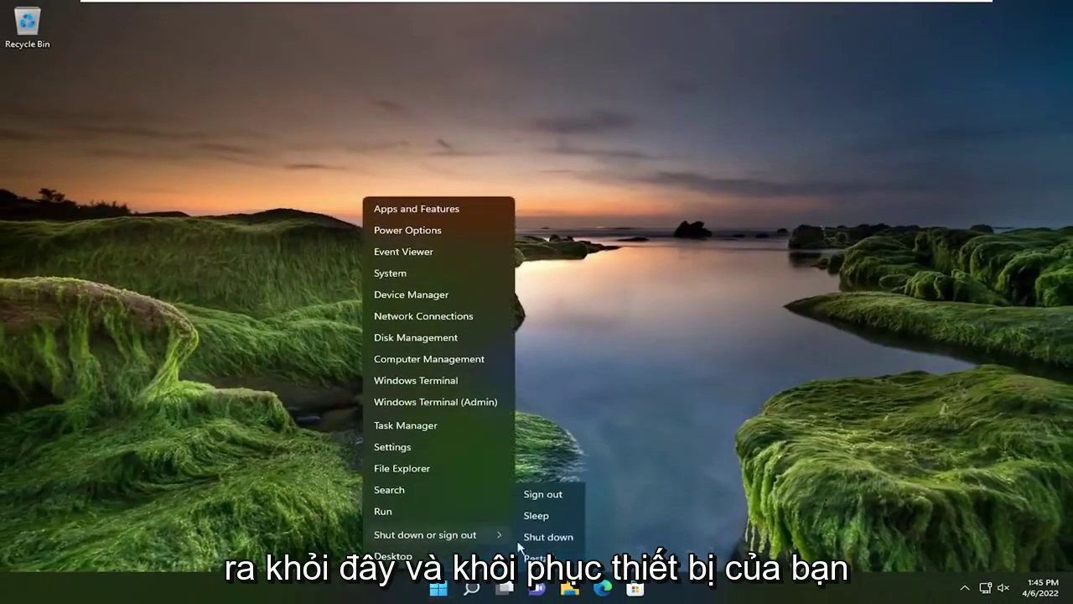
pyautogui.click(549, 555)
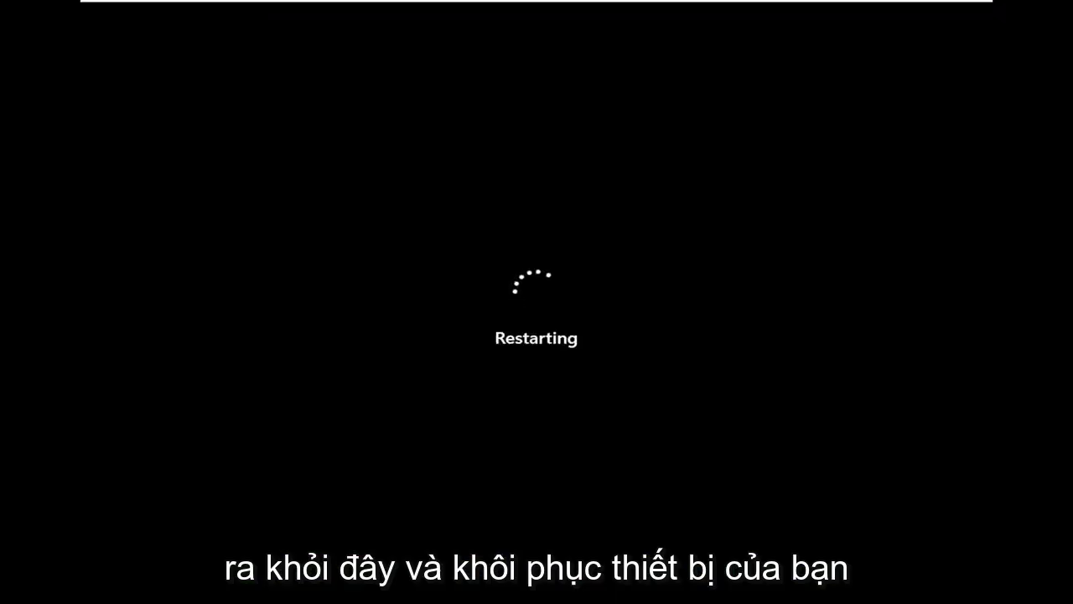